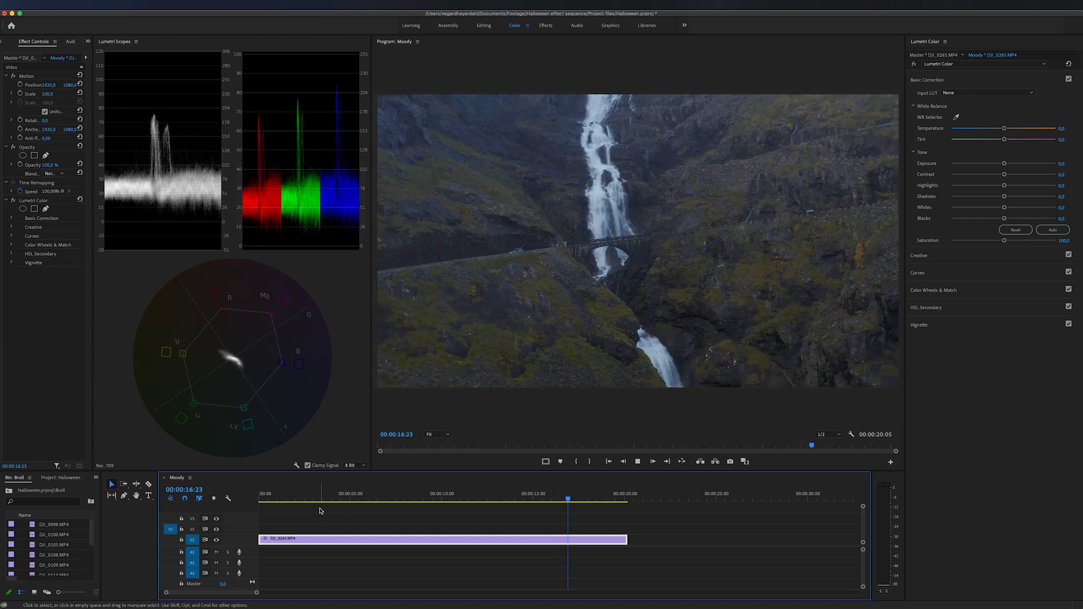
- Stop playback and move the playhead back to the bridge shot at 00:00:06:10
{"action": "key", "text": "space"}
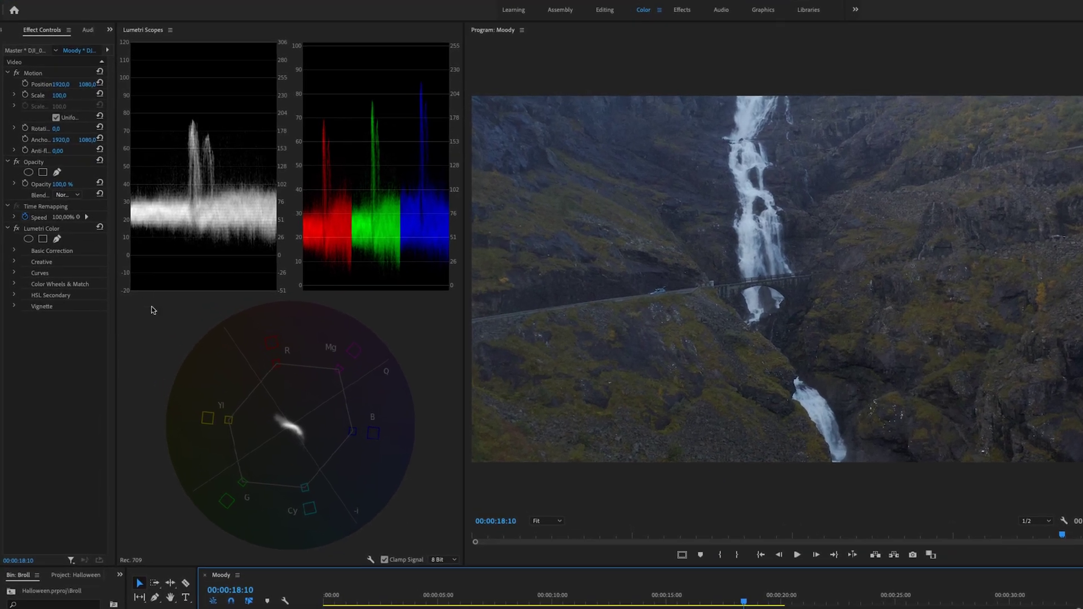
{"action": "left_click", "coordinate": [152, 313]}
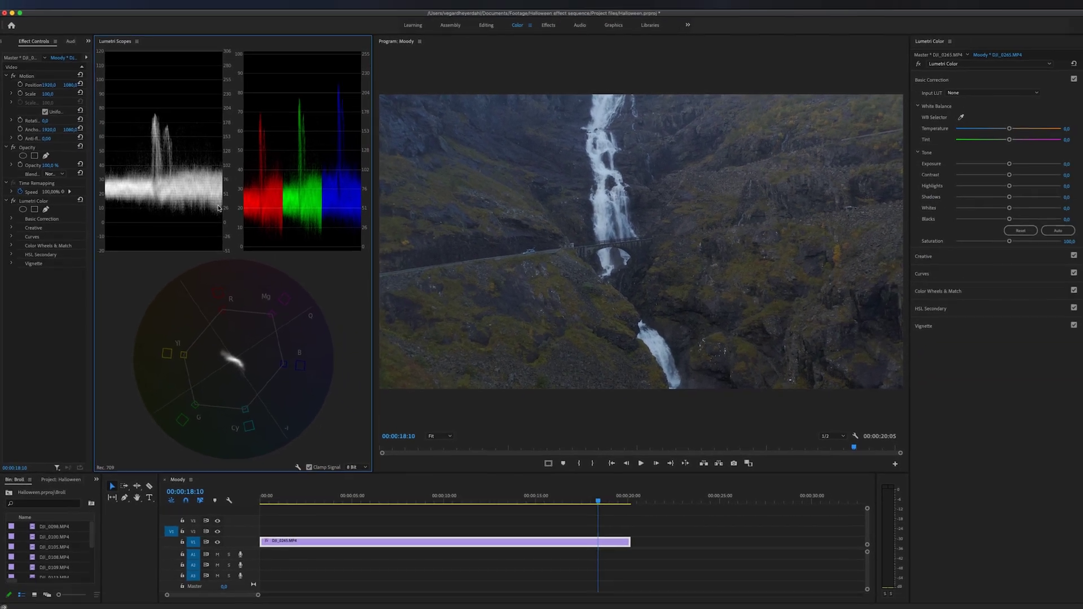
{"action": "left_click", "coordinate": [339, 495]}
{"action": "left_click", "coordinate": [334, 499]}
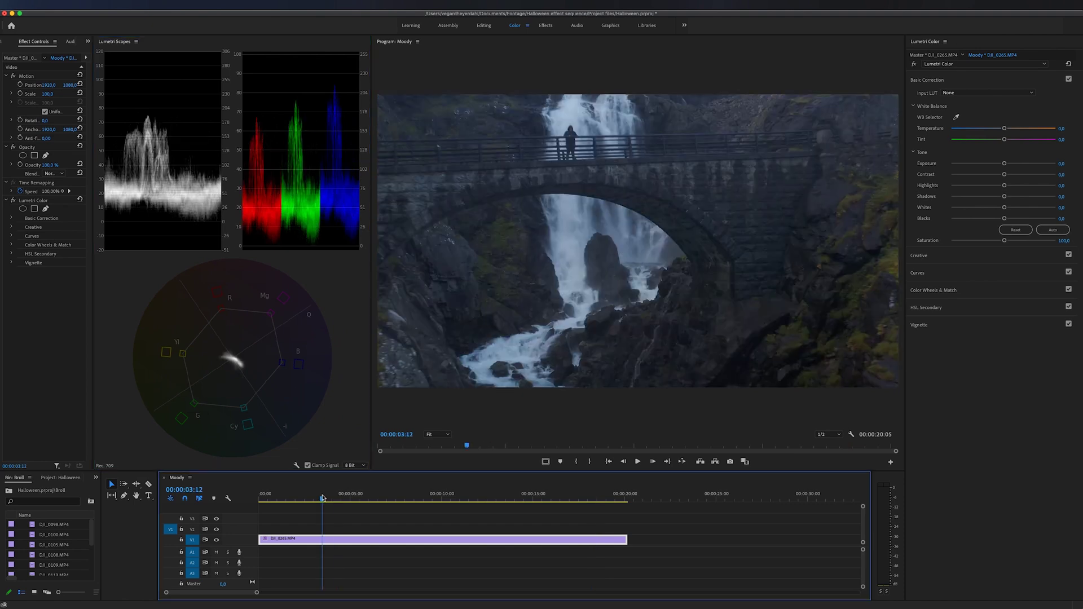
{"action": "left_click_drag", "start_coordinate": [335, 500], "coordinate": [375, 500]}
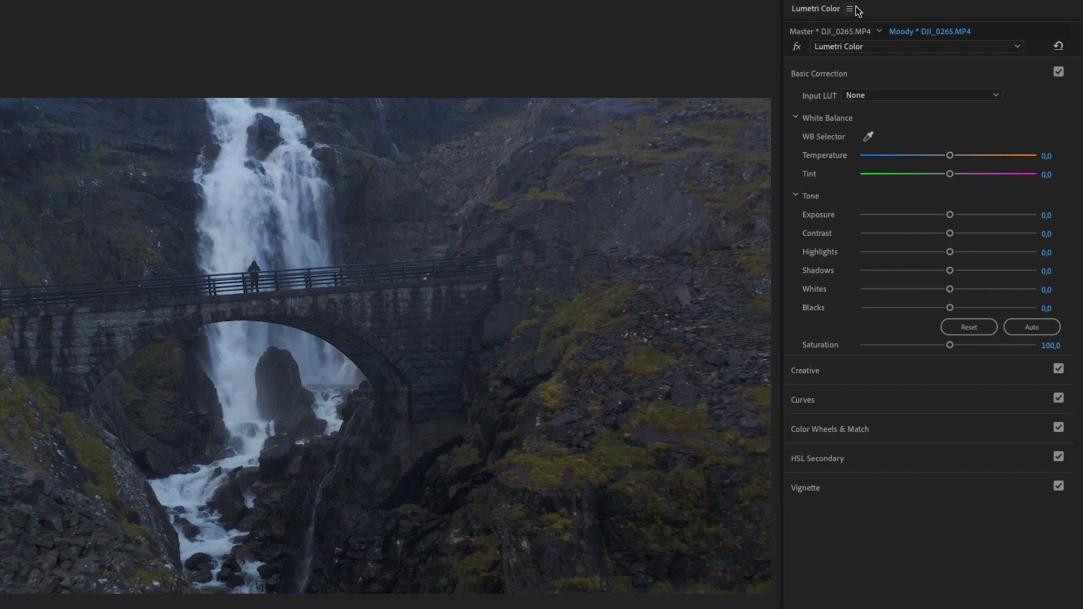
{"action": "left_click", "coordinate": [858, 70]}
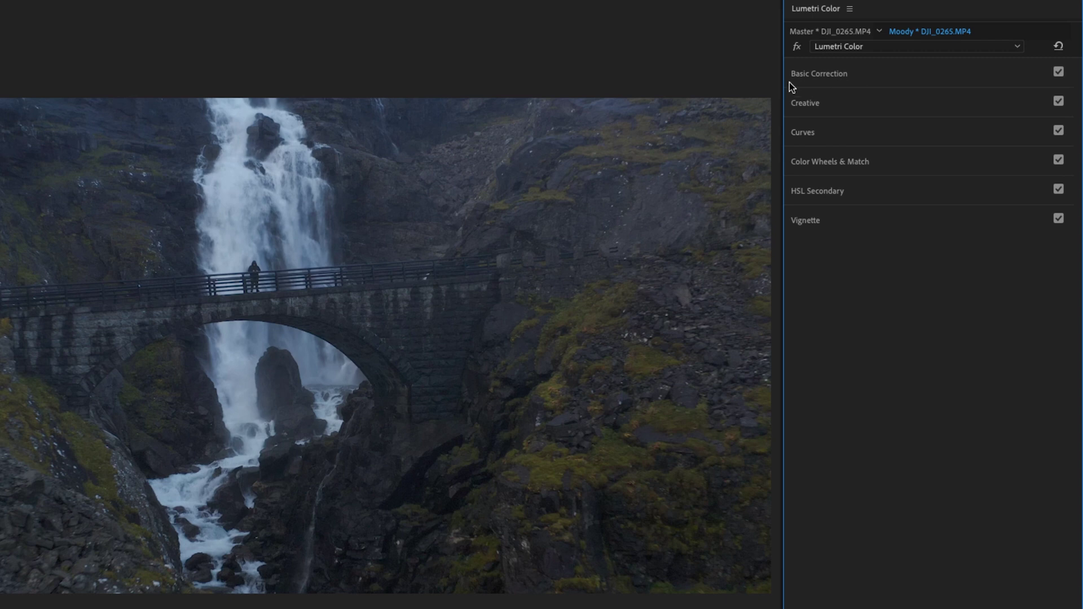
{"action": "left_click", "coordinate": [841, 77]}
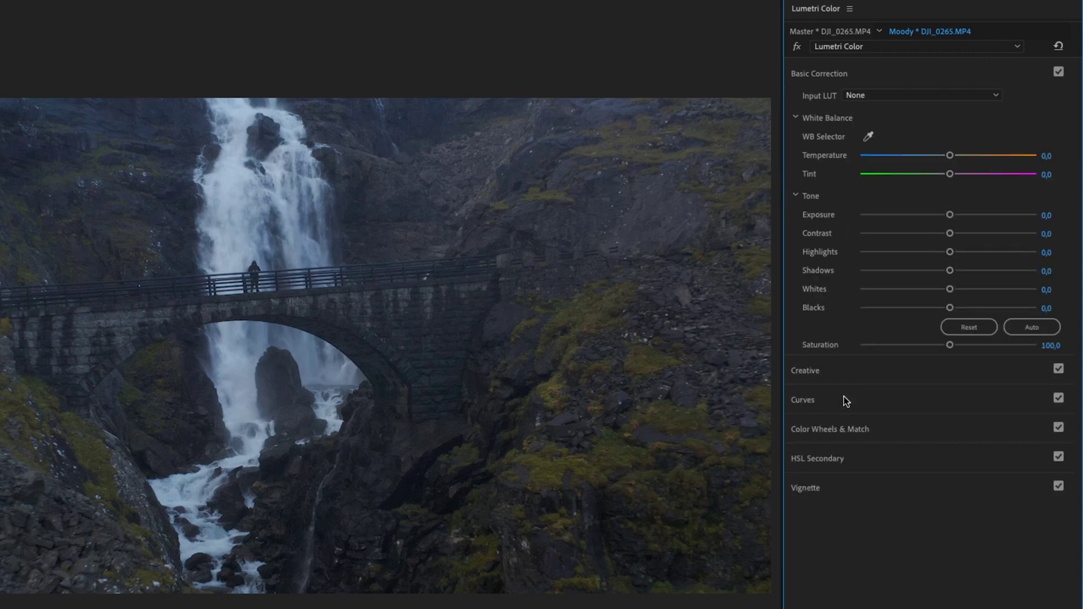
{"action": "left_click", "coordinate": [844, 401]}
{"action": "left_click", "coordinate": [868, 81]}
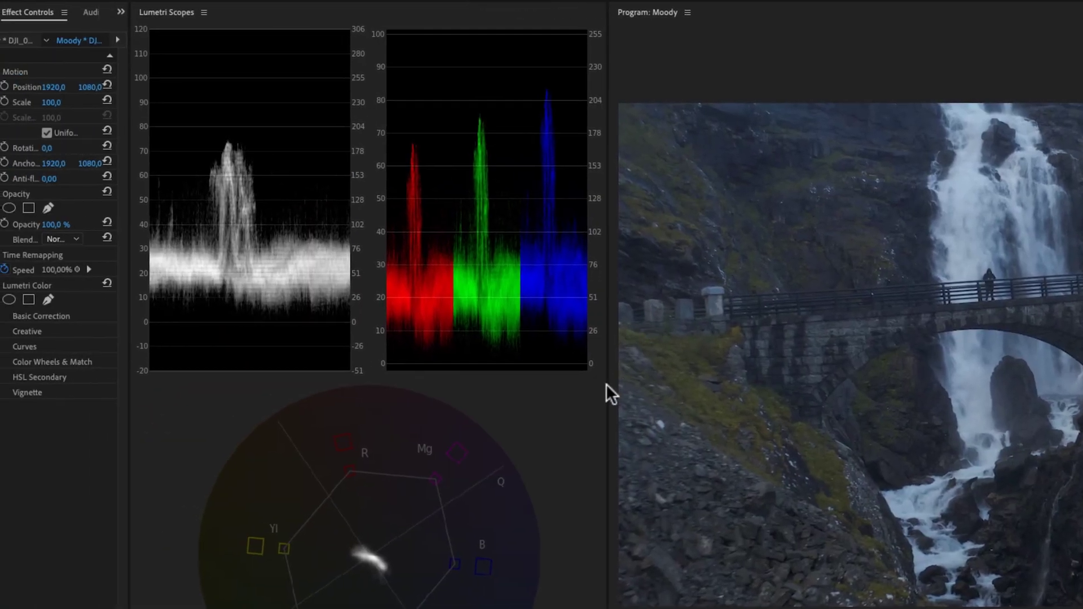
{"action": "left_click", "coordinate": [558, 424]}
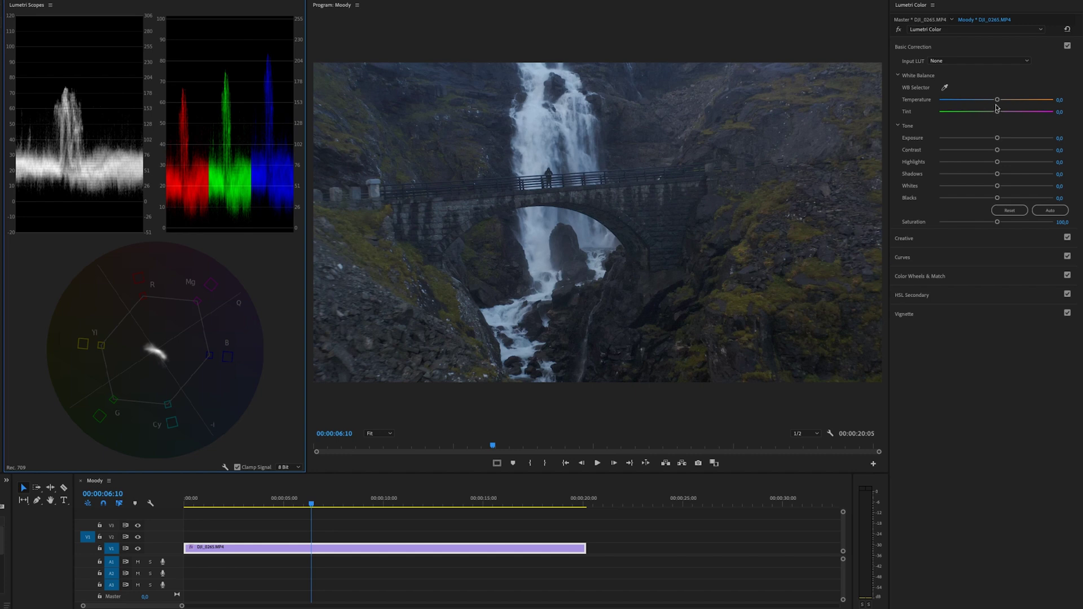
- Warm the clip's white balance by setting the temperature to 38,7 so the RGB parade channels line up
{"action": "left_click_drag", "start_coordinate": [997, 100], "coordinate": [1016, 105]}
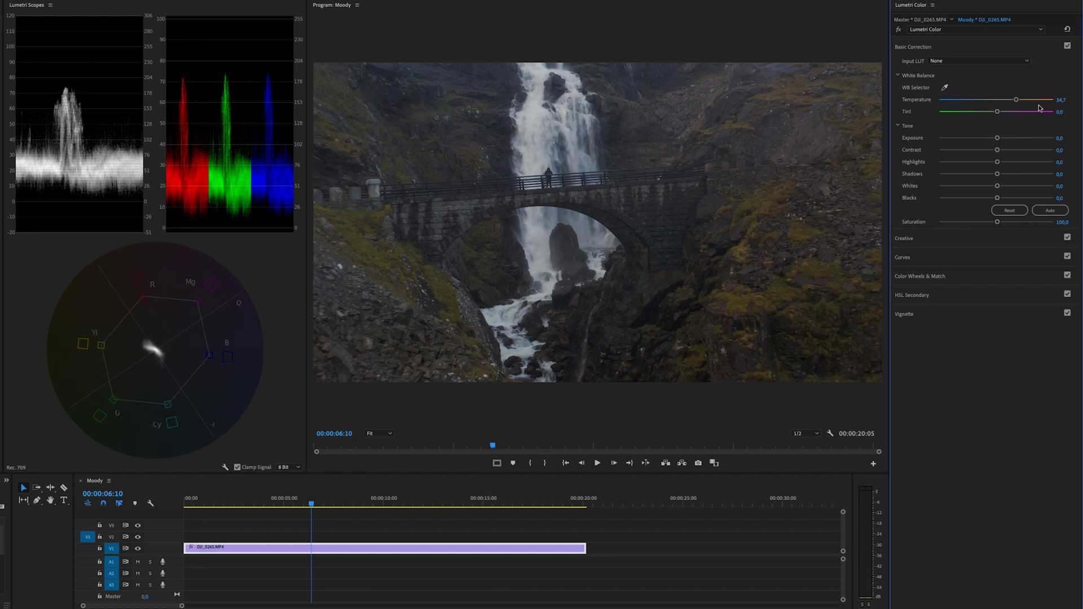
{"action": "left_click_drag", "start_coordinate": [1017, 100], "coordinate": [1051, 106]}
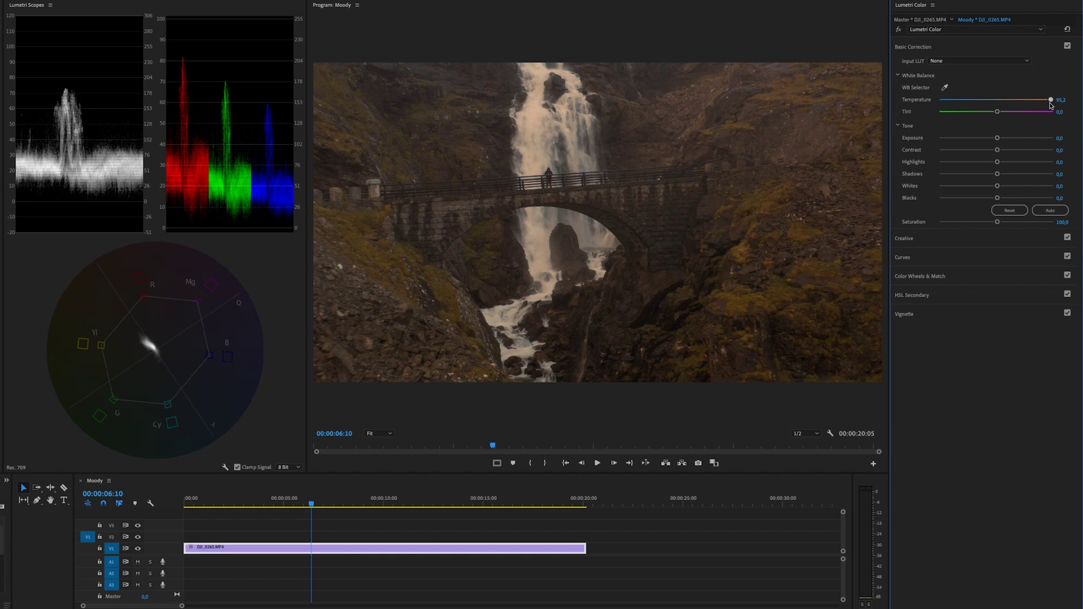
{"action": "left_click_drag", "start_coordinate": [1050, 105], "coordinate": [1018, 103]}
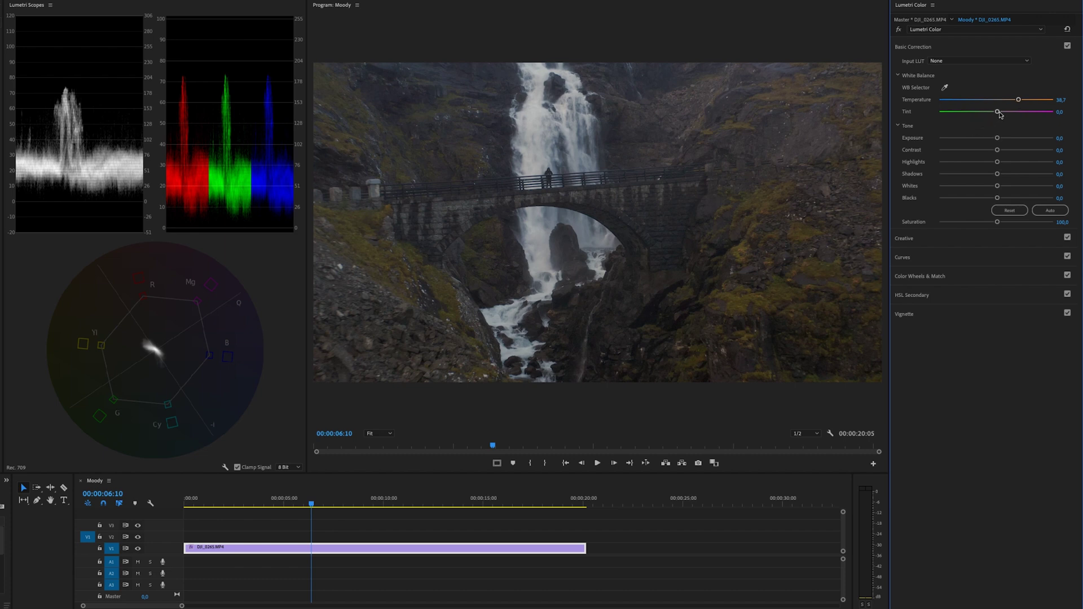
- Try a full green tint of -100,0 on the clip and reset the tint
{"action": "left_click_drag", "start_coordinate": [999, 114], "coordinate": [939, 115]}
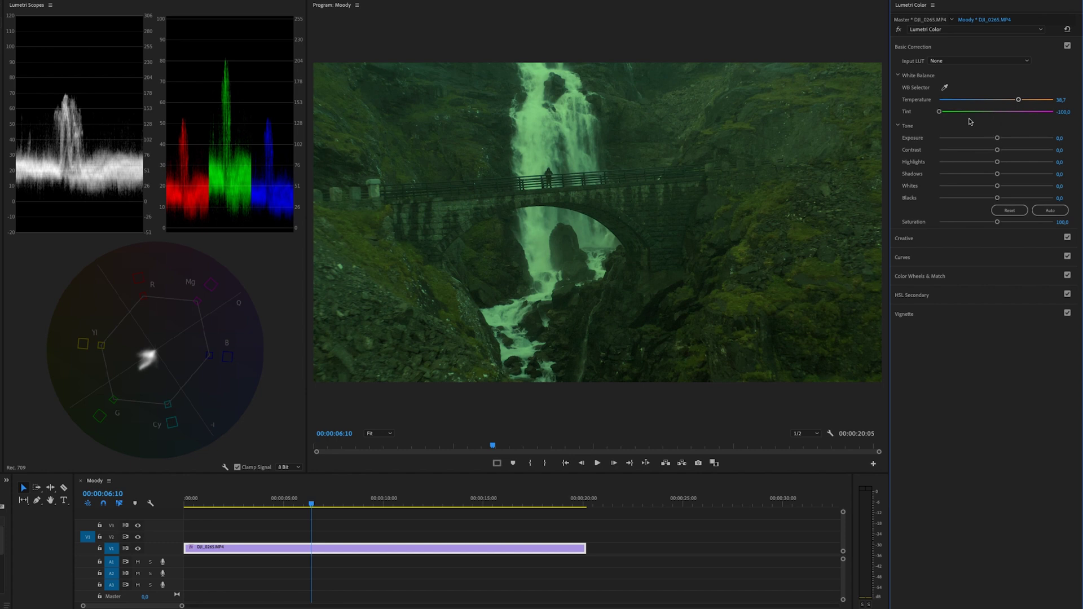
{"action": "double_click", "coordinate": [938, 112]}
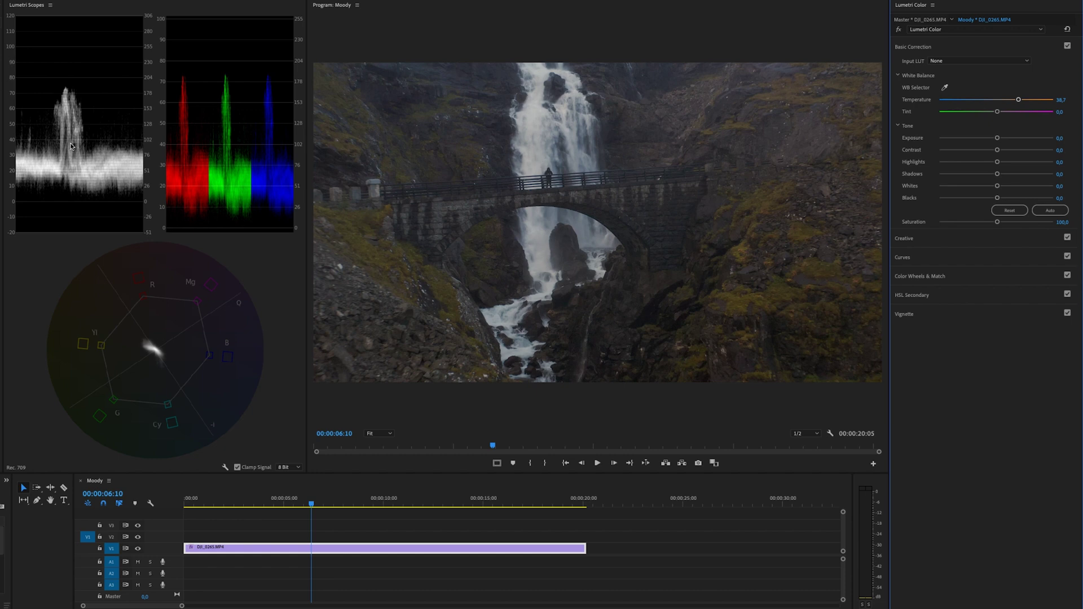
- On the frame at 00:00:07:23, try the exposure at 5,0 and at -5,0, and reset it
{"action": "left_click_drag", "start_coordinate": [235, 507], "coordinate": [342, 486]}
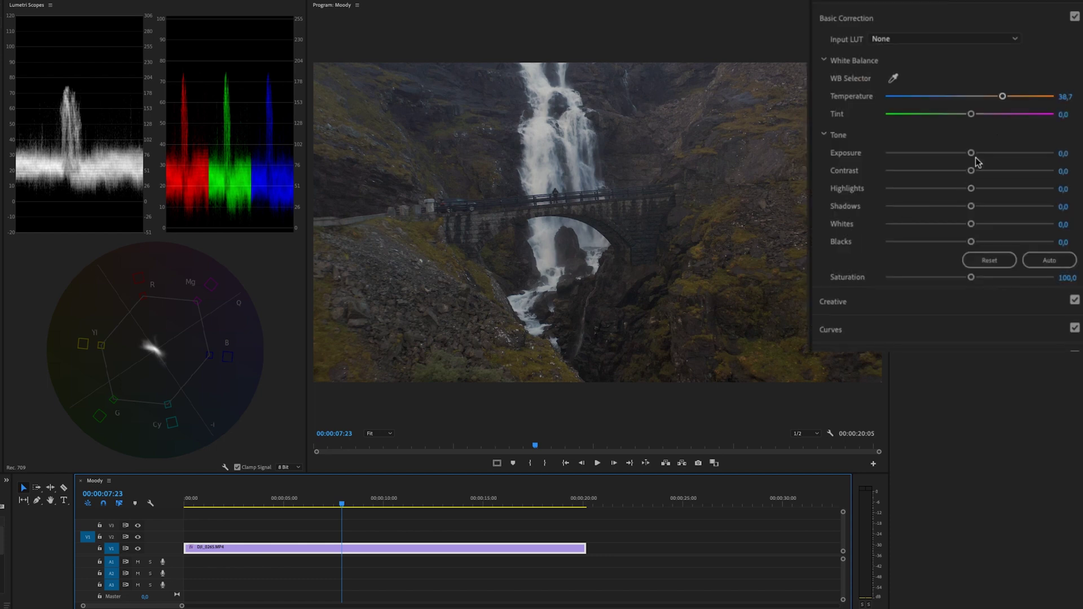
{"action": "left_click_drag", "start_coordinate": [971, 155], "coordinate": [1056, 166]}
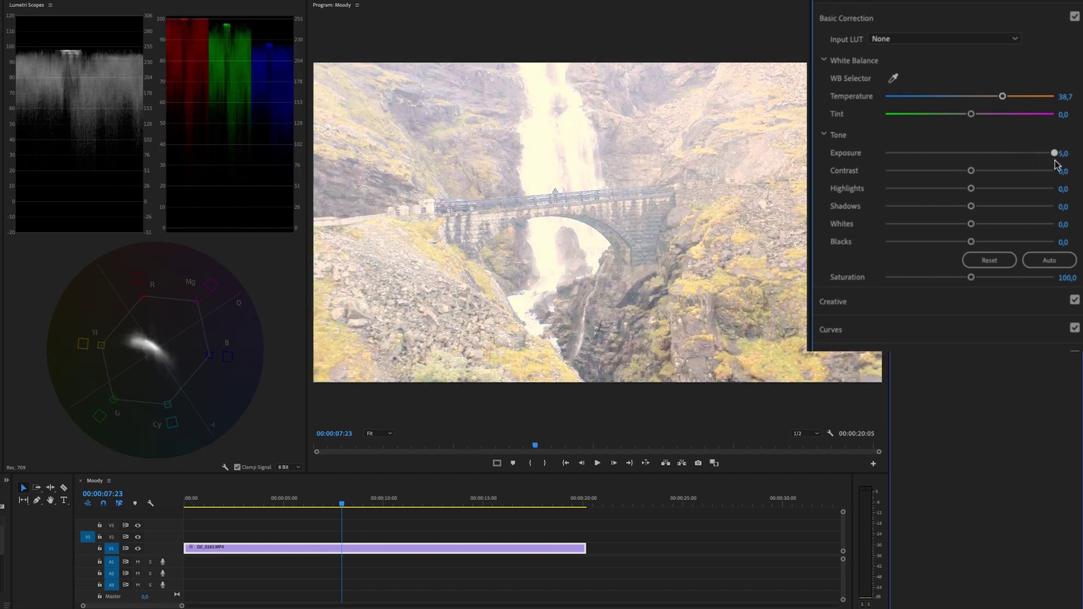
{"action": "left_click_drag", "start_coordinate": [1051, 160], "coordinate": [883, 162]}
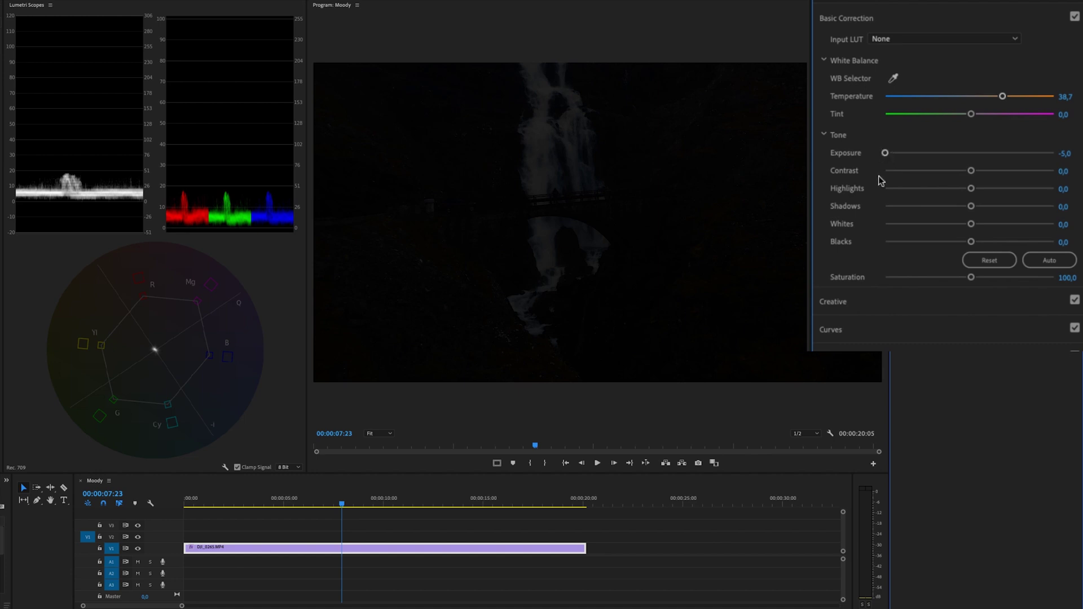
{"action": "double_click", "coordinate": [885, 153]}
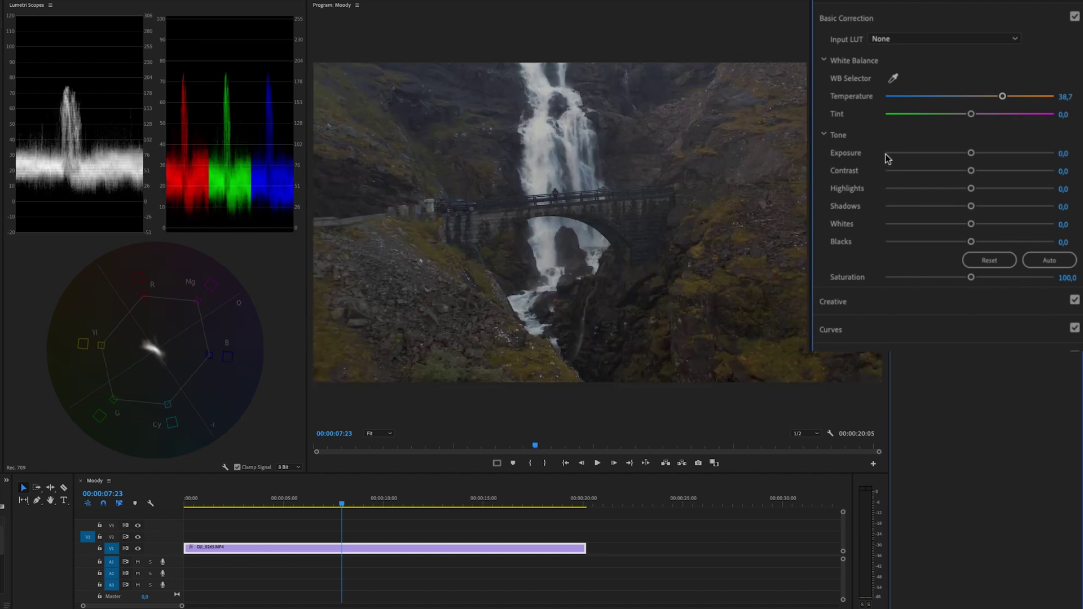
- Set the clip's exposure to 1,5, contrast to 45,2, highlights to -28,2, shadows to -40,3 and whites to 45,2
{"action": "left_click_drag", "start_coordinate": [971, 153], "coordinate": [994, 154]}
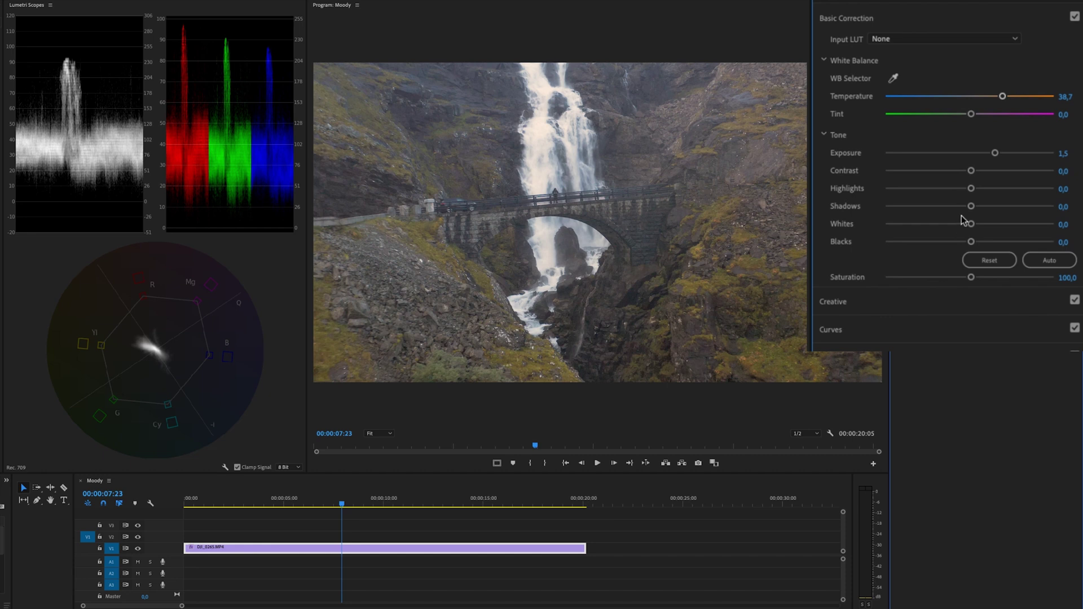
{"action": "left_click_drag", "start_coordinate": [970, 172], "coordinate": [1006, 181]}
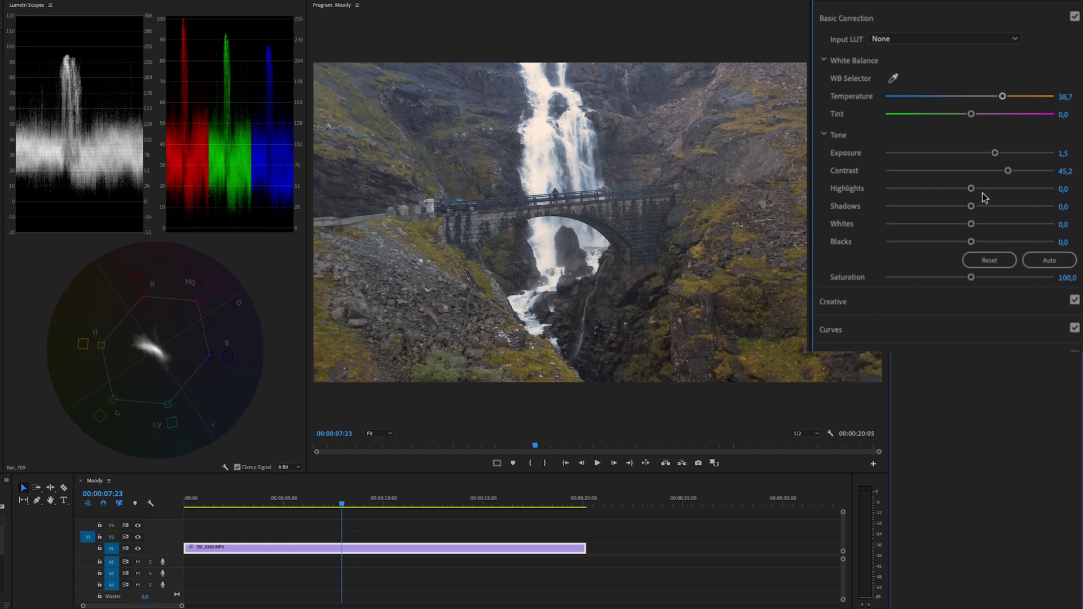
{"action": "left_click_drag", "start_coordinate": [971, 188], "coordinate": [944, 198]}
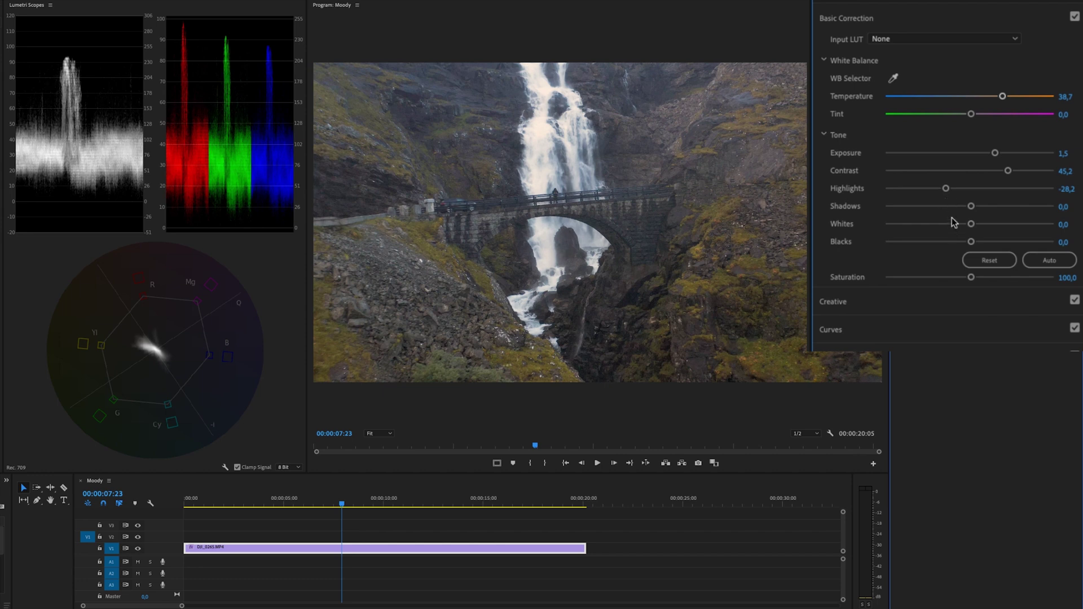
{"action": "left_click_drag", "start_coordinate": [963, 205], "coordinate": [930, 203]}
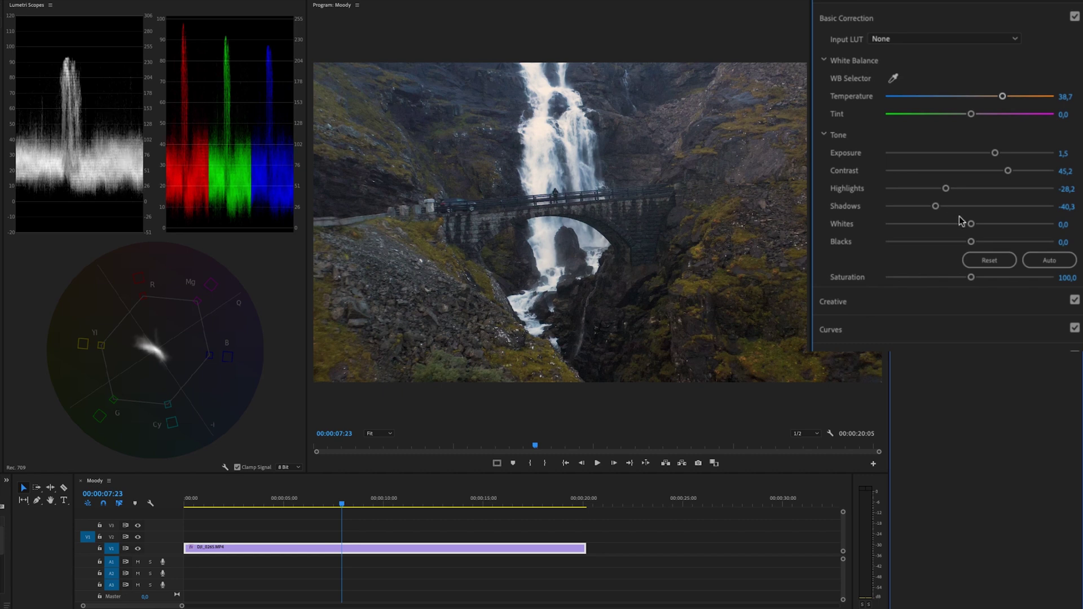
{"action": "left_click_drag", "start_coordinate": [969, 224], "coordinate": [1008, 227]}
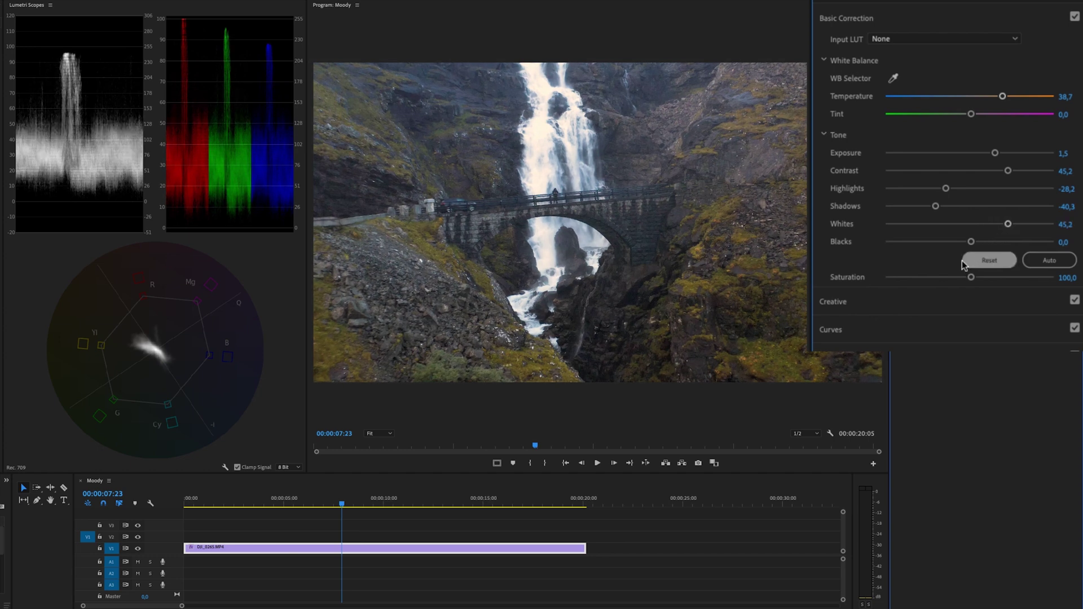
- Try lowering the blacks to -32,3 and to -100,0, and reset them
{"action": "left_click_drag", "start_coordinate": [969, 241], "coordinate": [941, 247]}
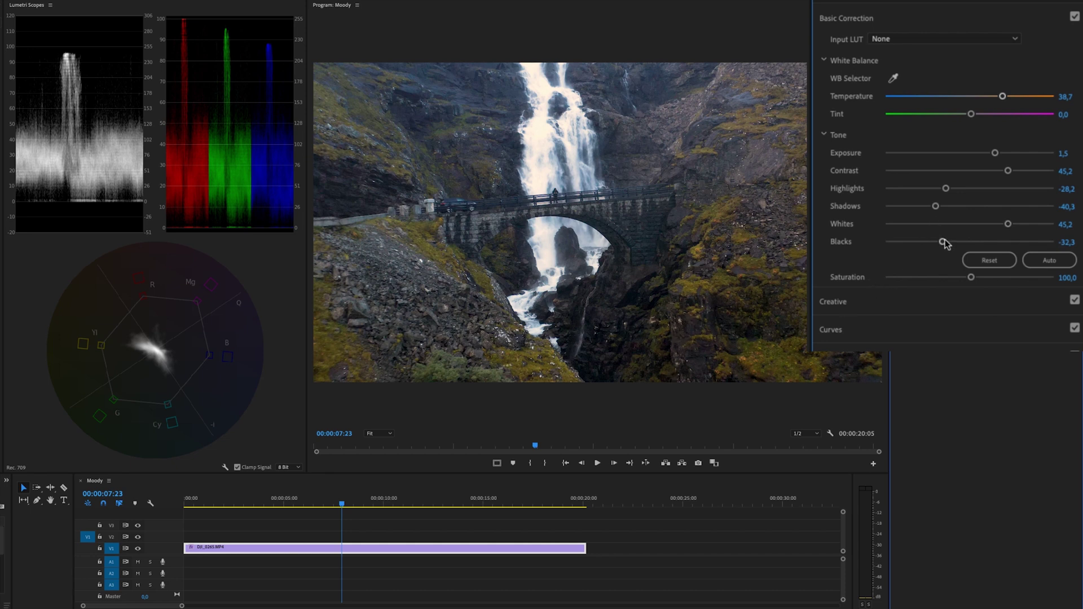
{"action": "mouse_move", "coordinate": [942, 243]}
{"action": "left_mouse_down"}
{"action": "mouse_move", "coordinate": [931, 245]}
{"action": "mouse_move", "coordinate": [943, 246]}
{"action": "left_mouse_up"}
{"action": "left_click_drag", "start_coordinate": [943, 245], "coordinate": [841, 286]}
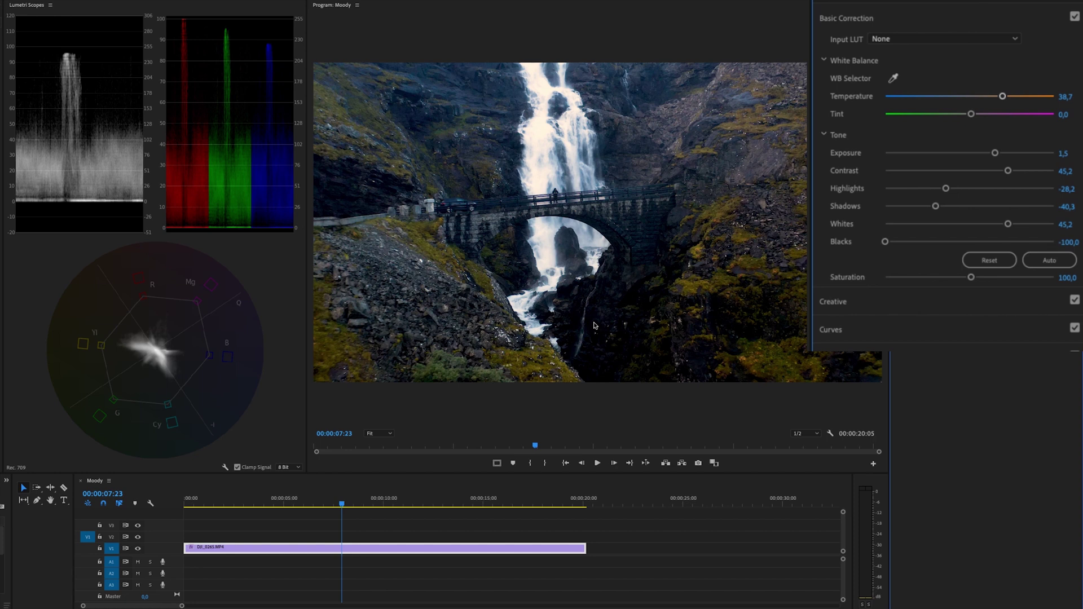
{"action": "double_click", "coordinate": [885, 242]}
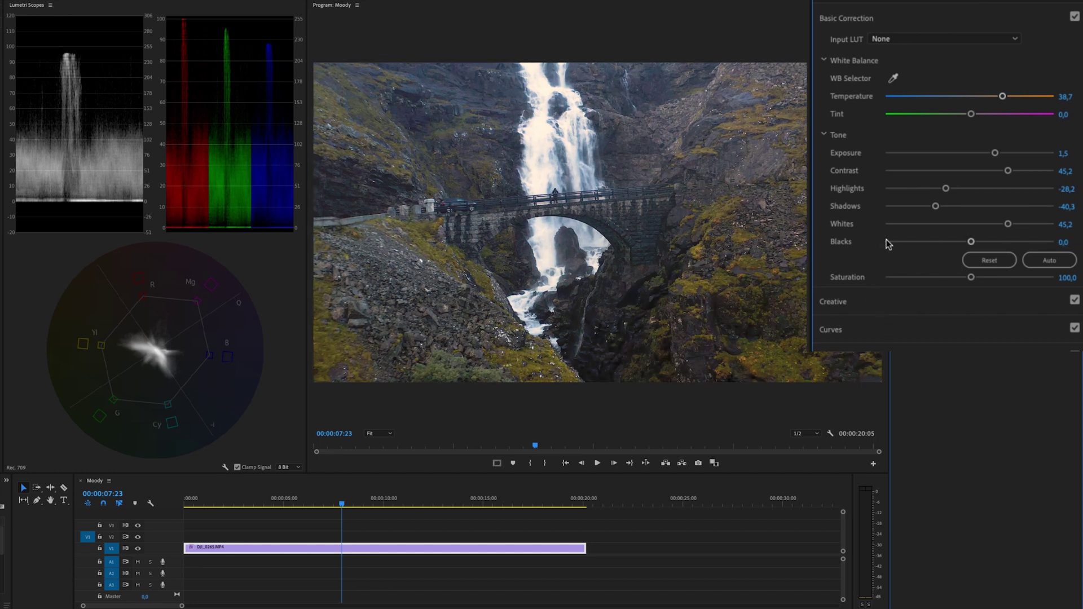
- Set the clip's blacks to -7,3
{"action": "left_click", "coordinate": [965, 242]}
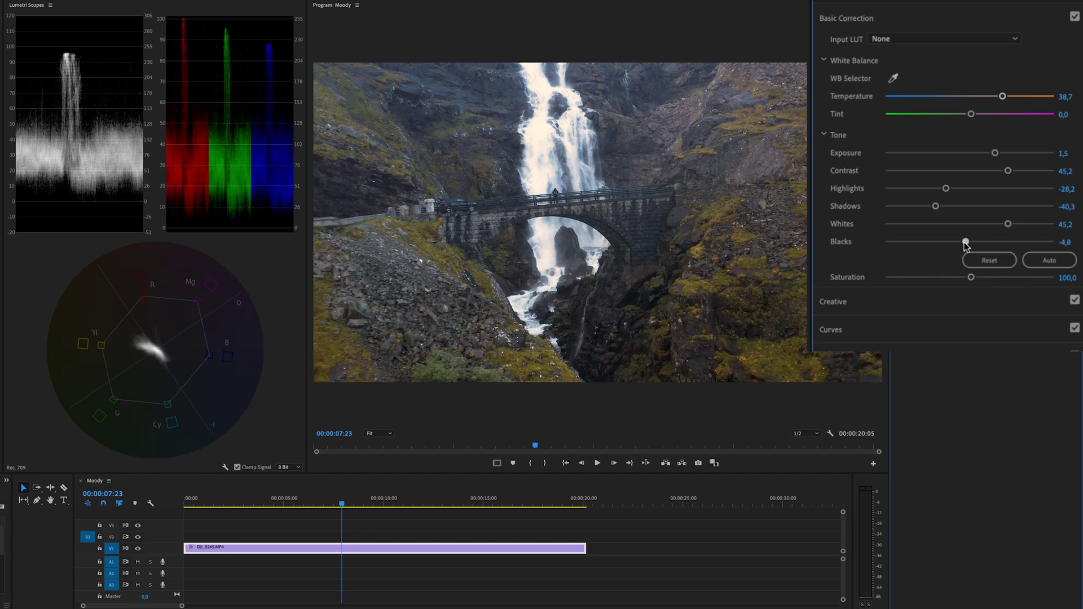
{"action": "left_click_drag", "start_coordinate": [965, 244], "coordinate": [962, 246]}
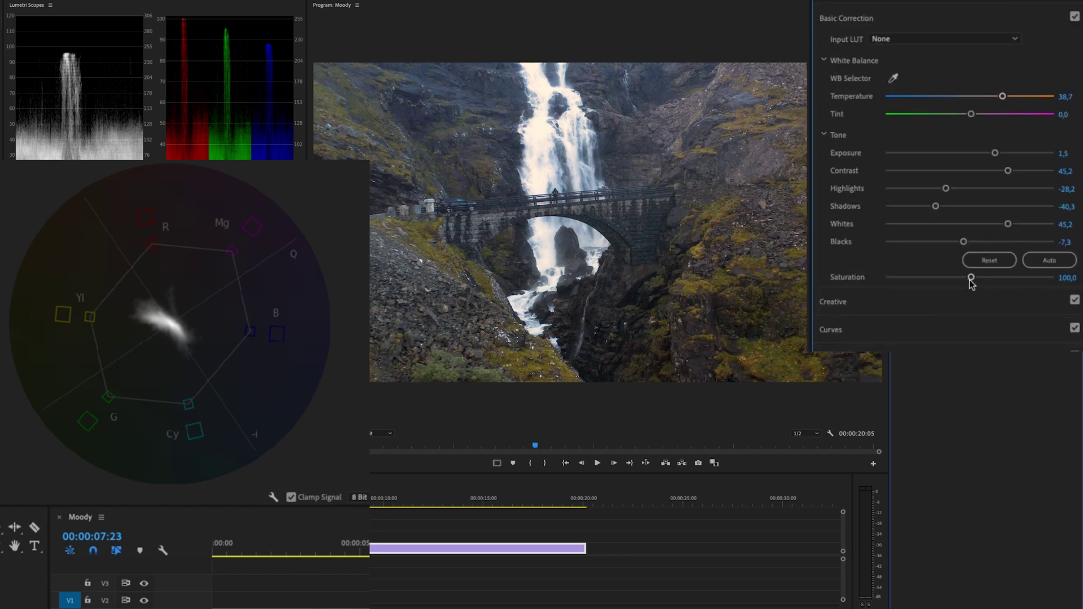
- Try the saturation at 0,0 and at 200,0 while checking the vectorscope, and reset it
{"action": "left_click_drag", "start_coordinate": [970, 277], "coordinate": [867, 282]}
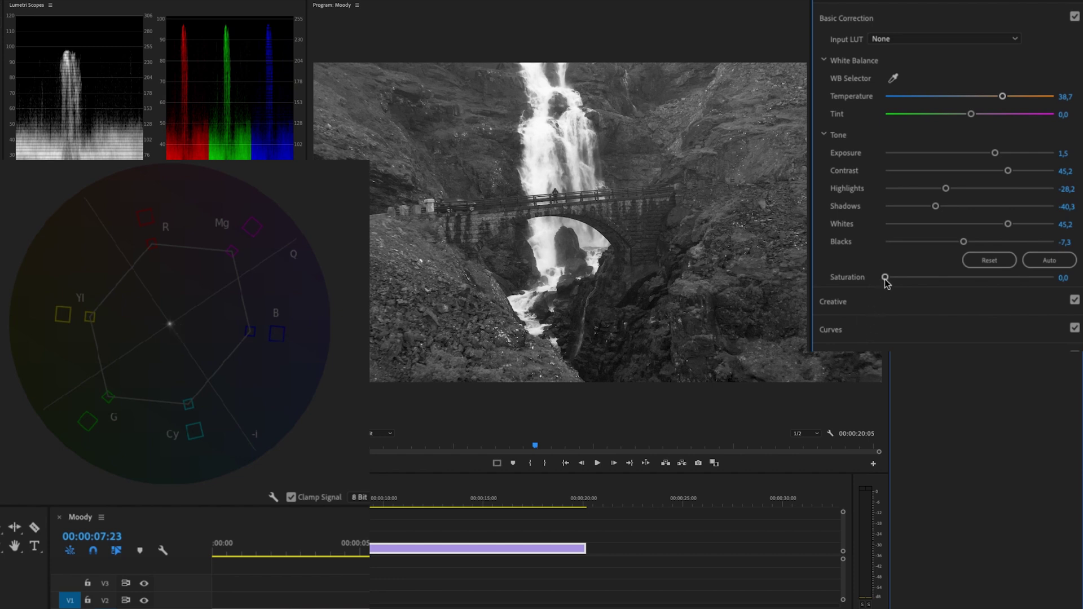
{"action": "left_click_drag", "start_coordinate": [885, 279], "coordinate": [1057, 280]}
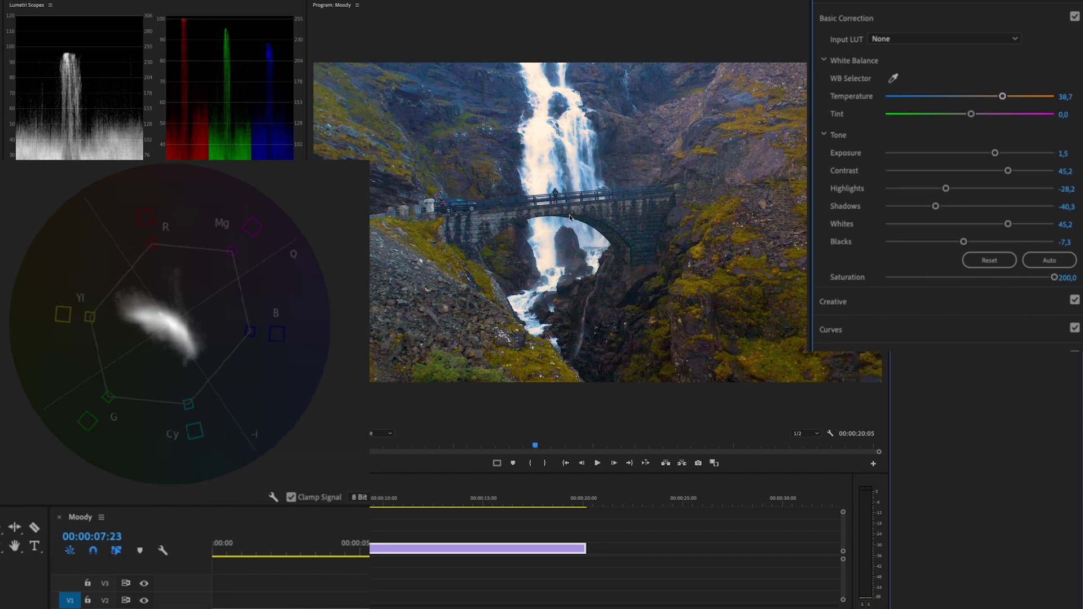
{"action": "double_click", "coordinate": [1054, 278]}
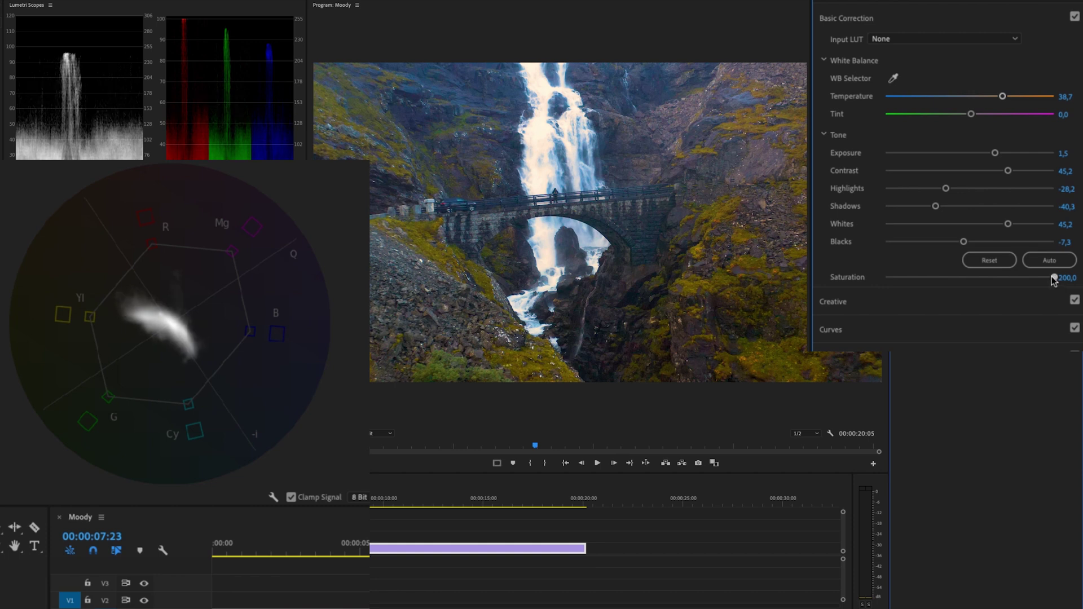
- Set the saturation to 121,0 and refine the temperature to 8,9, highlights to -36,3, contrast to 66,1 and exposure to 1,3
{"action": "left_click_drag", "start_coordinate": [970, 278], "coordinate": [987, 282]}
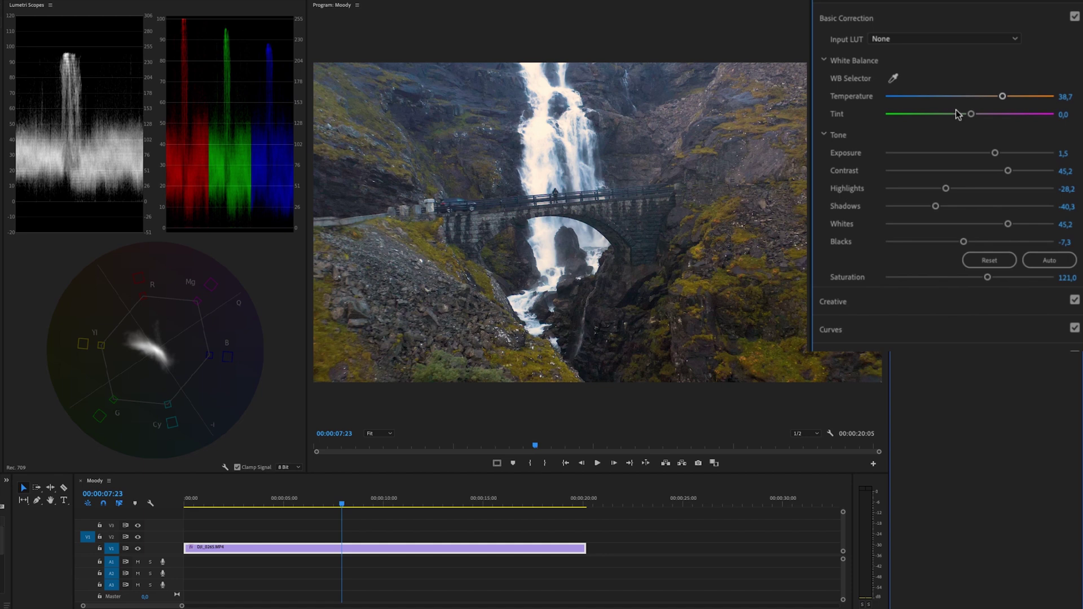
{"action": "left_click_drag", "start_coordinate": [1002, 97], "coordinate": [977, 103]}
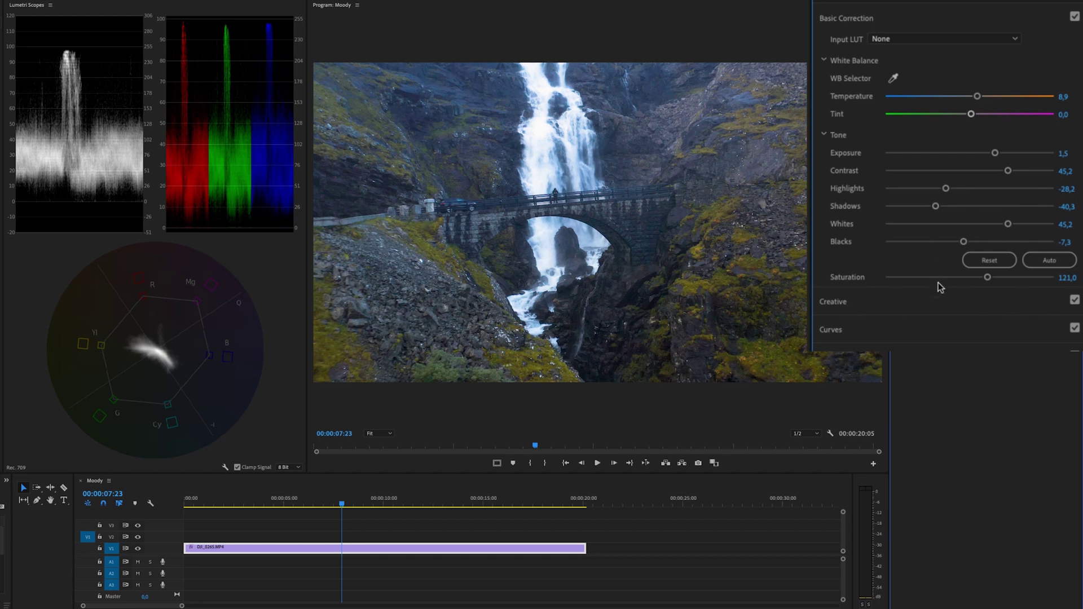
{"action": "mouse_move", "coordinate": [945, 189]}
{"action": "left_mouse_down"}
{"action": "mouse_move", "coordinate": [902, 195]}
{"action": "mouse_move", "coordinate": [939, 197]}
{"action": "left_mouse_up"}
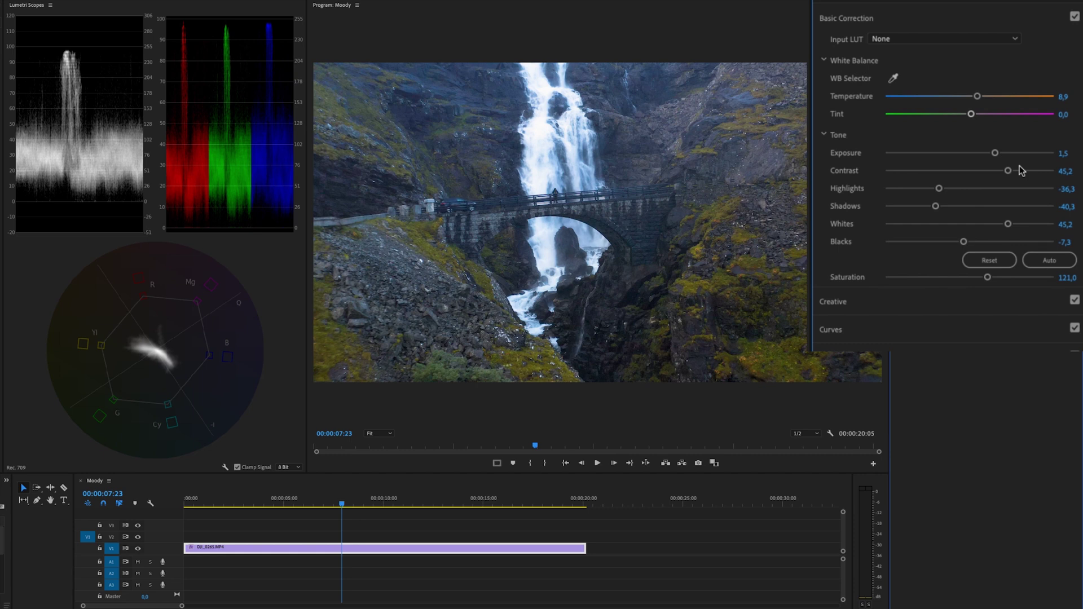
{"action": "left_click_drag", "start_coordinate": [1008, 171], "coordinate": [1026, 174]}
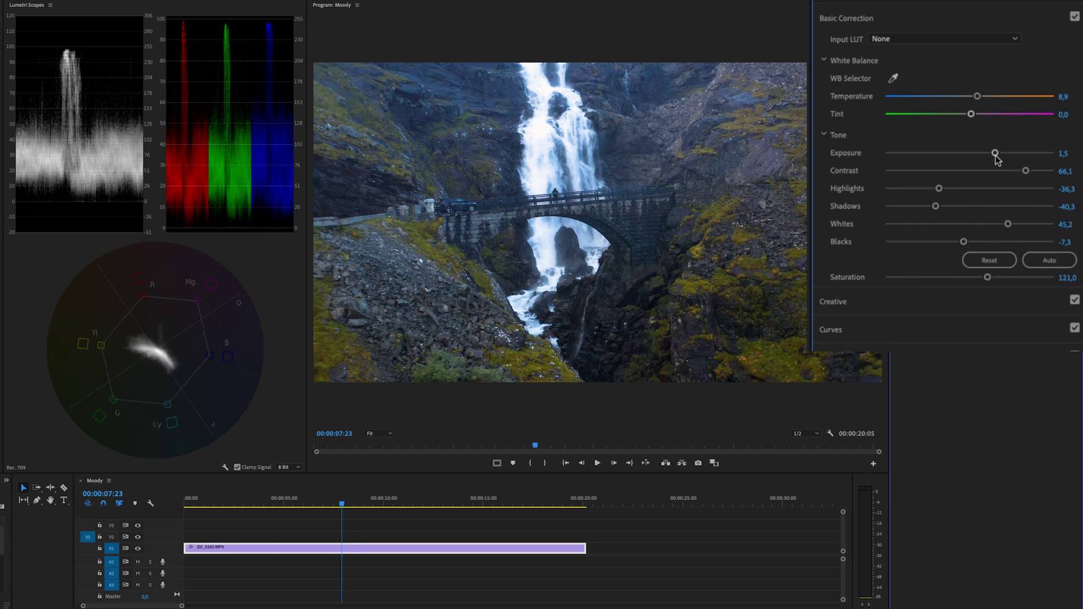
{"action": "left_click_drag", "start_coordinate": [995, 154], "coordinate": [990, 154]}
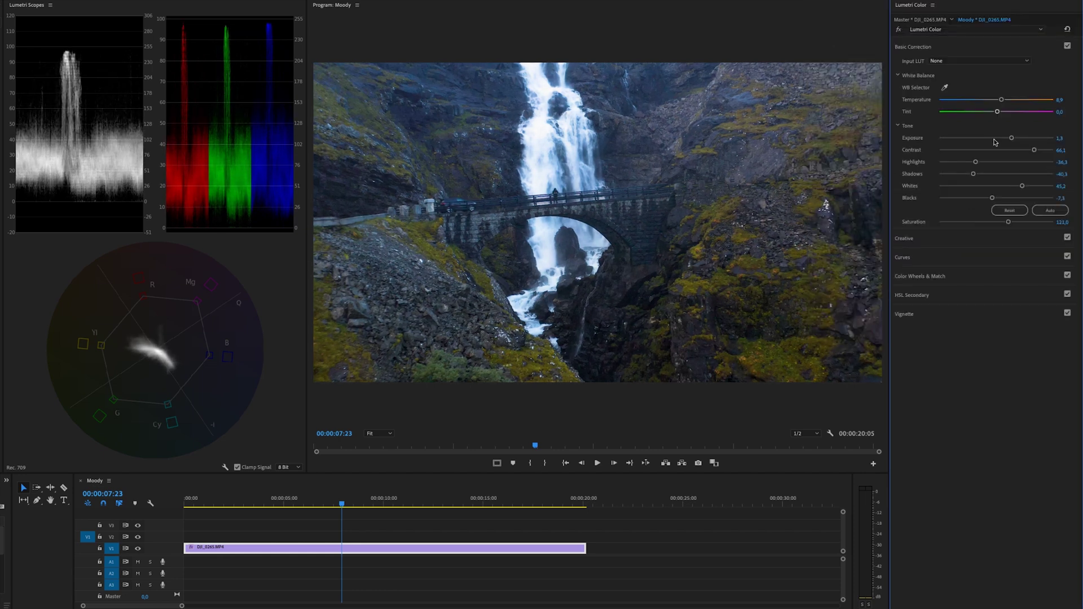
- Try bending the red and green channels of the RGB curves, and remove the added control points
{"action": "left_click", "coordinate": [972, 261]}
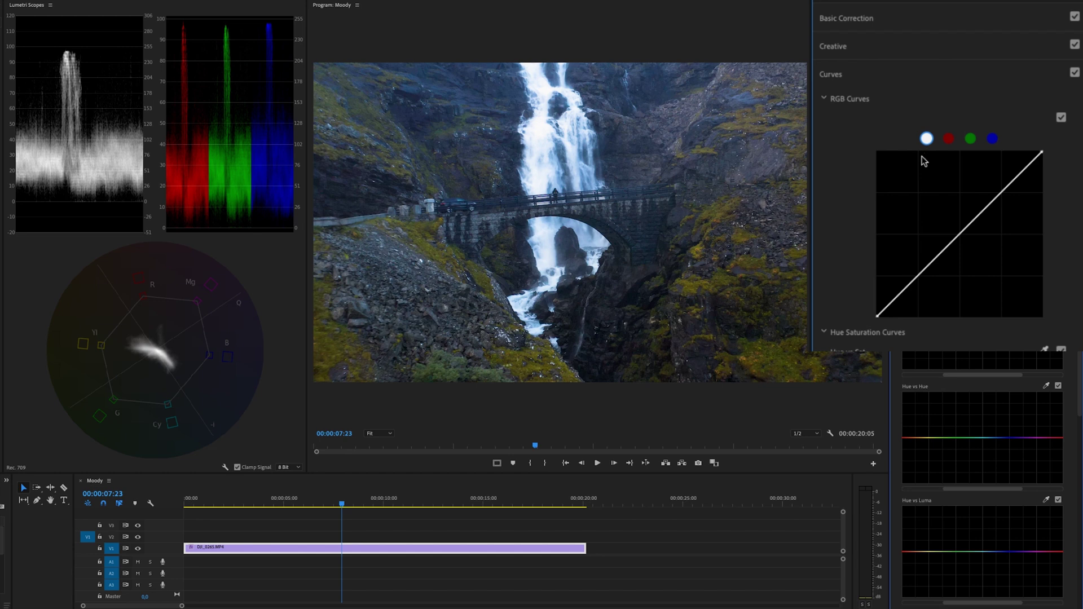
{"action": "left_click", "coordinate": [948, 138]}
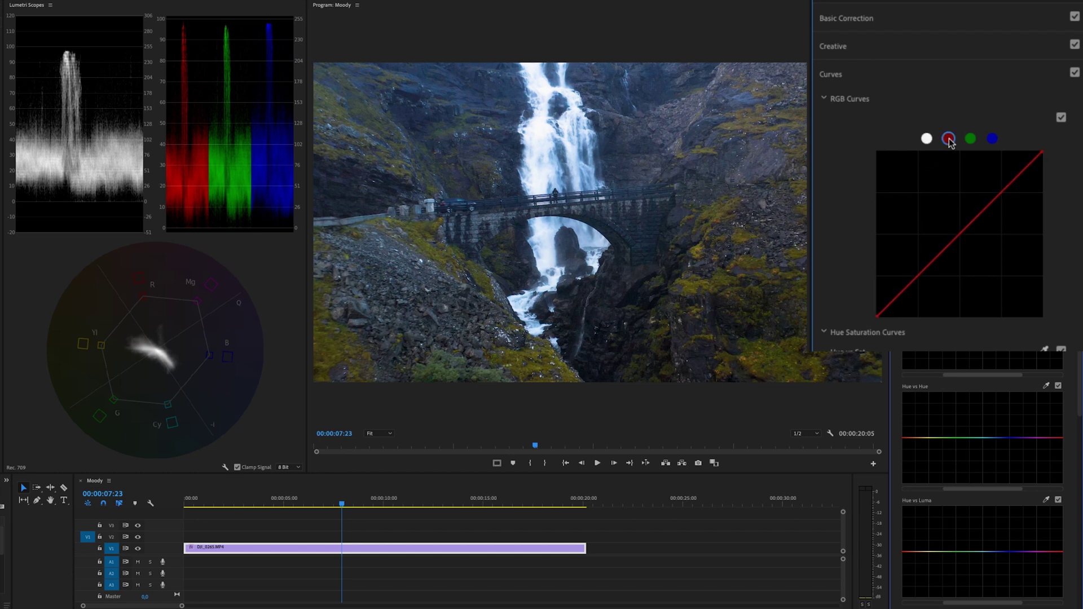
{"action": "mouse_move", "coordinate": [945, 254]}
{"action": "left_mouse_down"}
{"action": "mouse_move", "coordinate": [957, 261]}
{"action": "mouse_move", "coordinate": [923, 233]}
{"action": "mouse_move", "coordinate": [971, 287]}
{"action": "mouse_move", "coordinate": [936, 255]}
{"action": "left_mouse_up"}
{"action": "left_click", "coordinate": [936, 255], "text": "ctrl"}
{"action": "left_click", "coordinate": [970, 139]}
{"action": "left_click", "coordinate": [959, 241]}
{"action": "left_click_drag", "start_coordinate": [963, 248], "coordinate": [925, 207]}
{"action": "left_click", "coordinate": [925, 208], "text": "ctrl"}
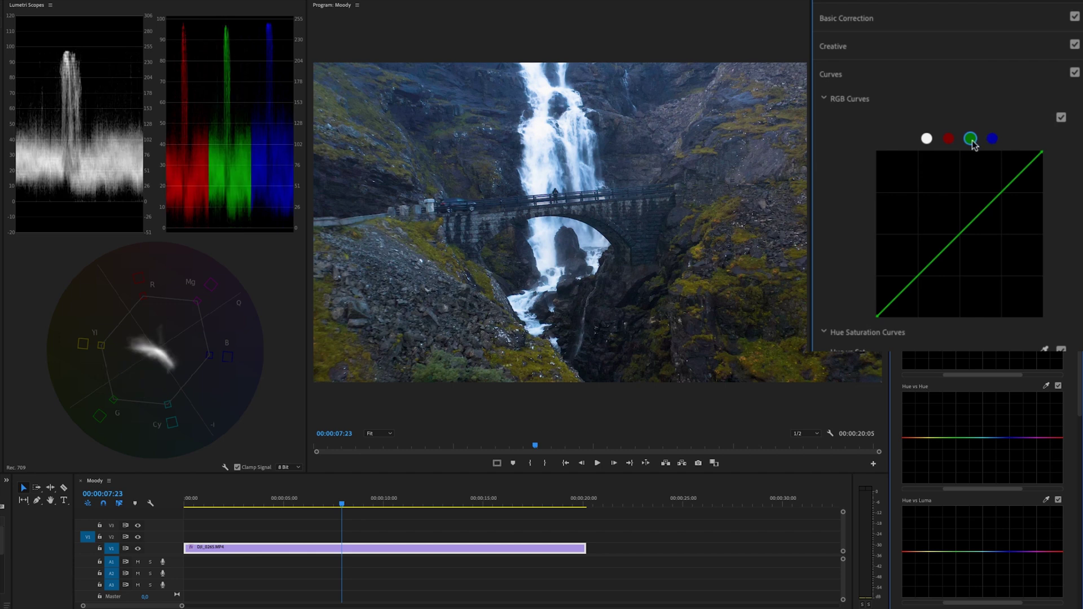
- Shape a gentle S-curve on the white RGB curve, lowering a point in the shadows and raising one in the highlights
{"action": "left_click", "coordinate": [929, 137]}
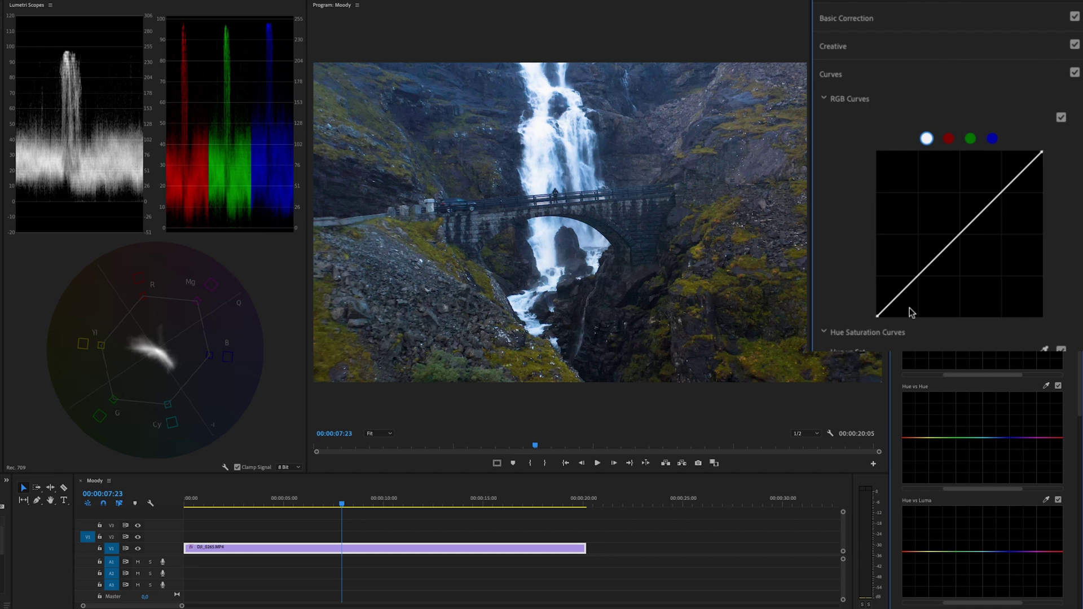
{"action": "left_click", "coordinate": [918, 277]}
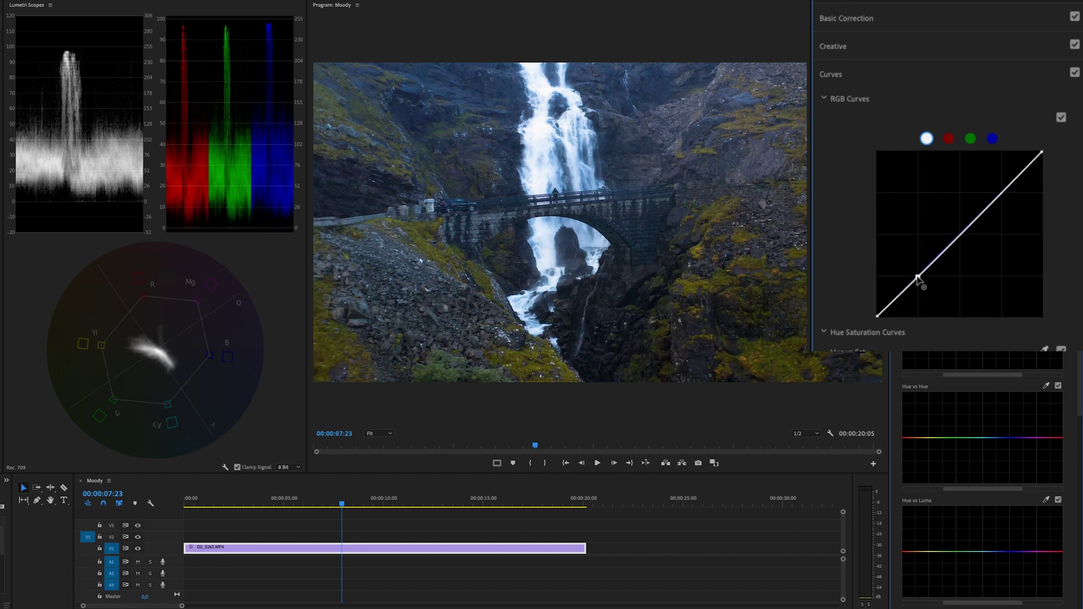
{"action": "left_click_drag", "start_coordinate": [917, 277], "coordinate": [920, 282]}
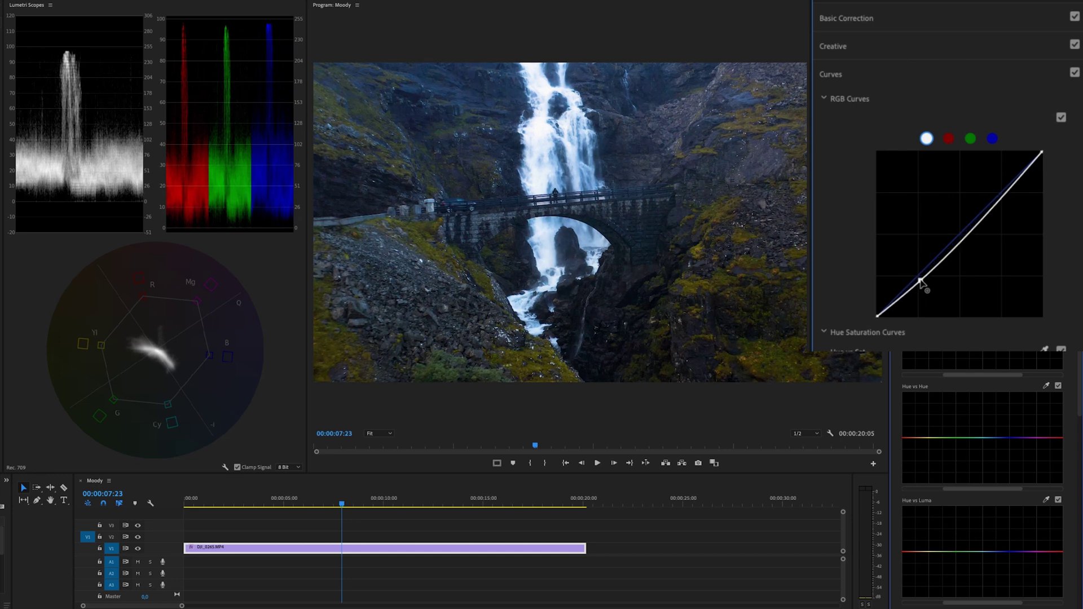
{"action": "left_click", "coordinate": [1005, 193]}
{"action": "left_click_drag", "start_coordinate": [1004, 195], "coordinate": [1001, 190]}
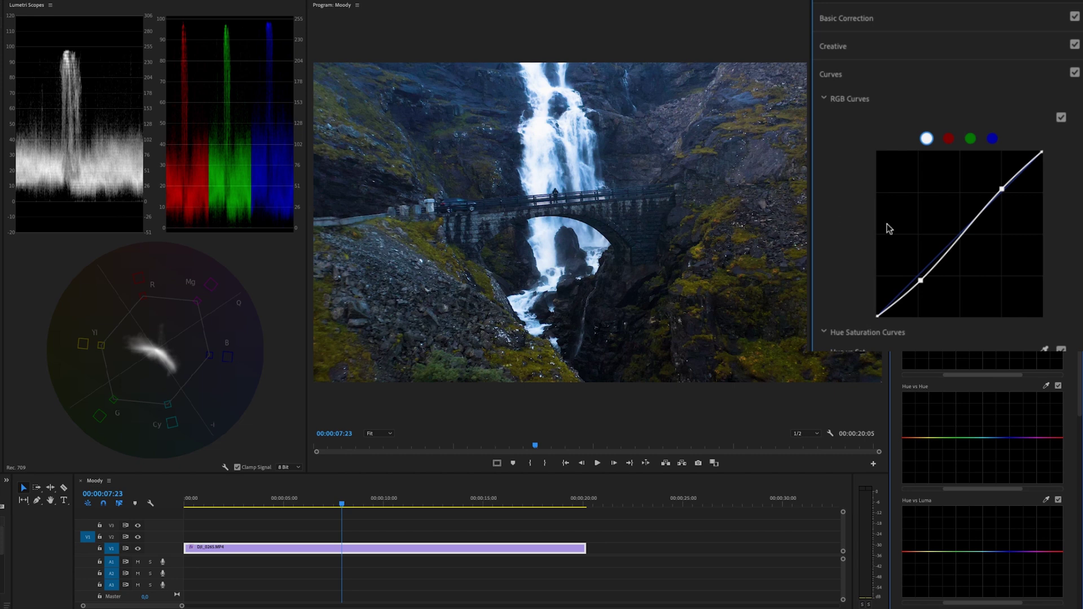
- Compare the shot with and without the RGB curves, and with and without the whole Lumetri Color effect
{"action": "left_click", "coordinate": [1058, 115]}
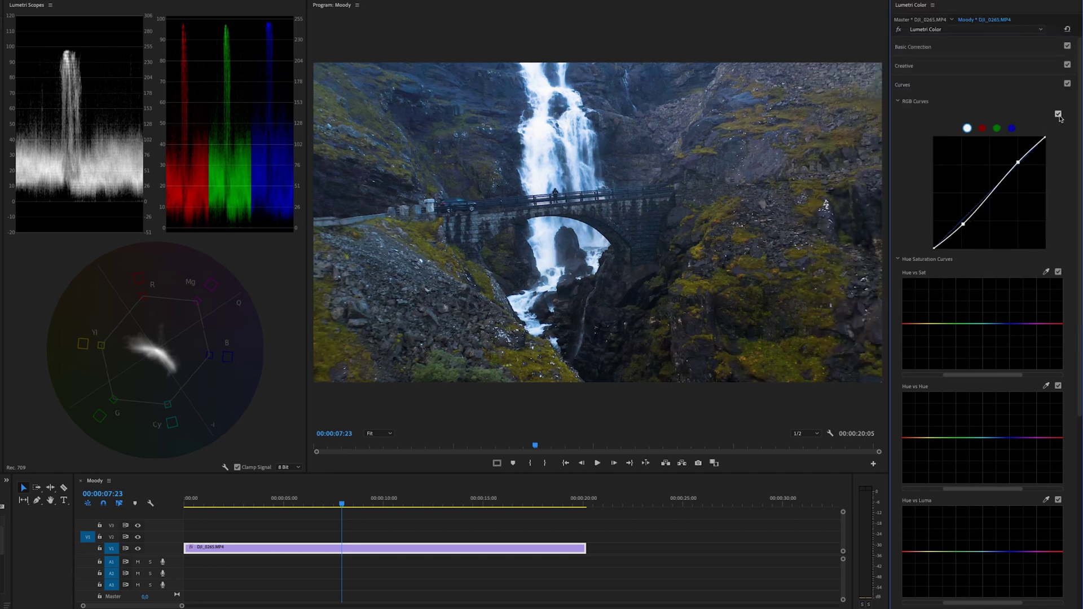
{"action": "left_click", "coordinate": [1058, 115]}
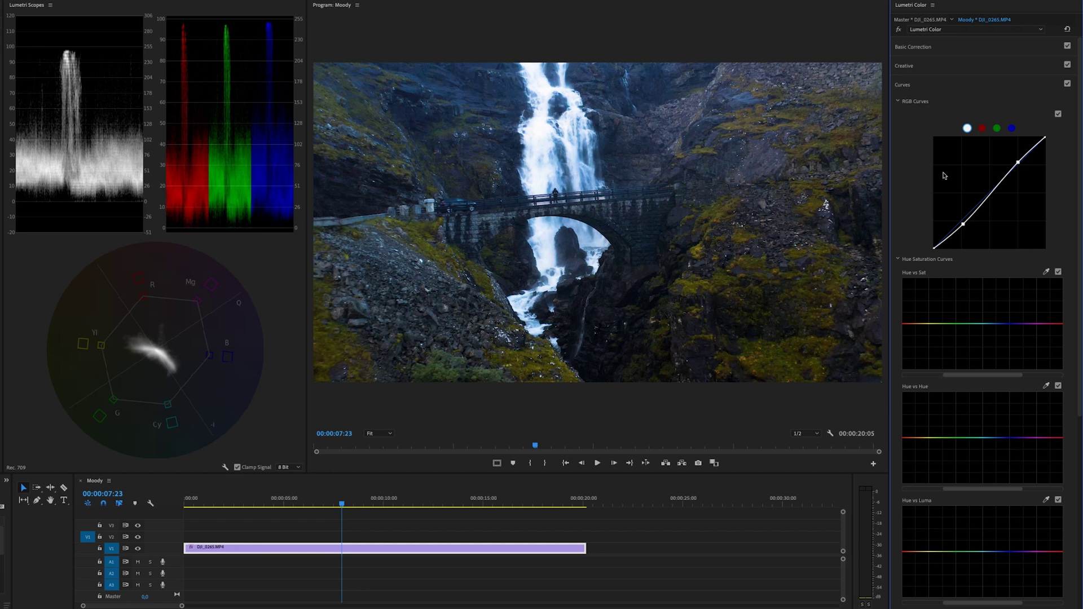
{"action": "left_click", "coordinate": [914, 47]}
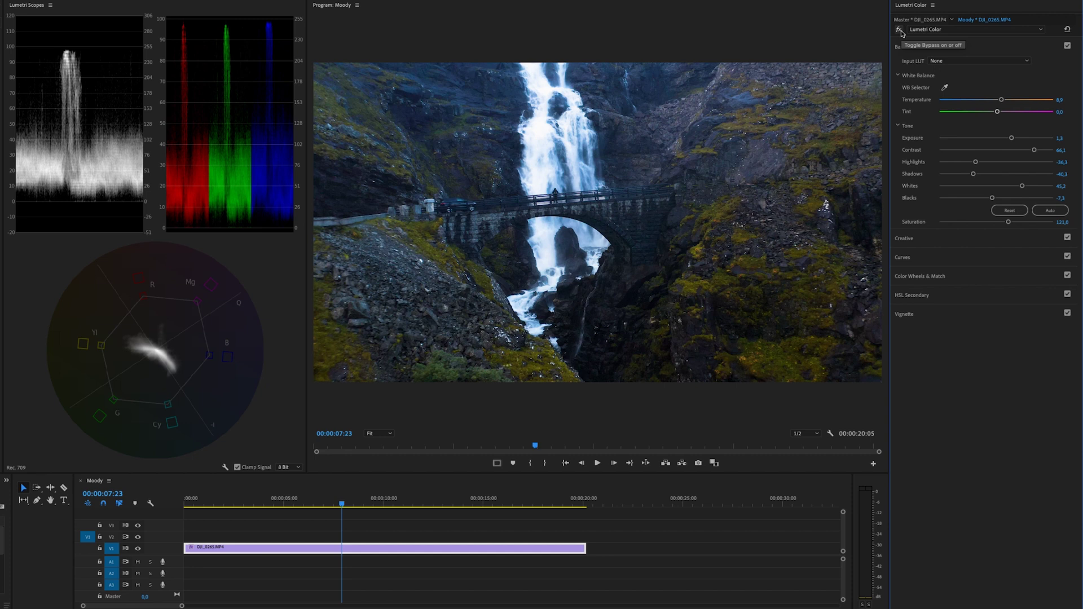
{"action": "left_click", "coordinate": [898, 30]}
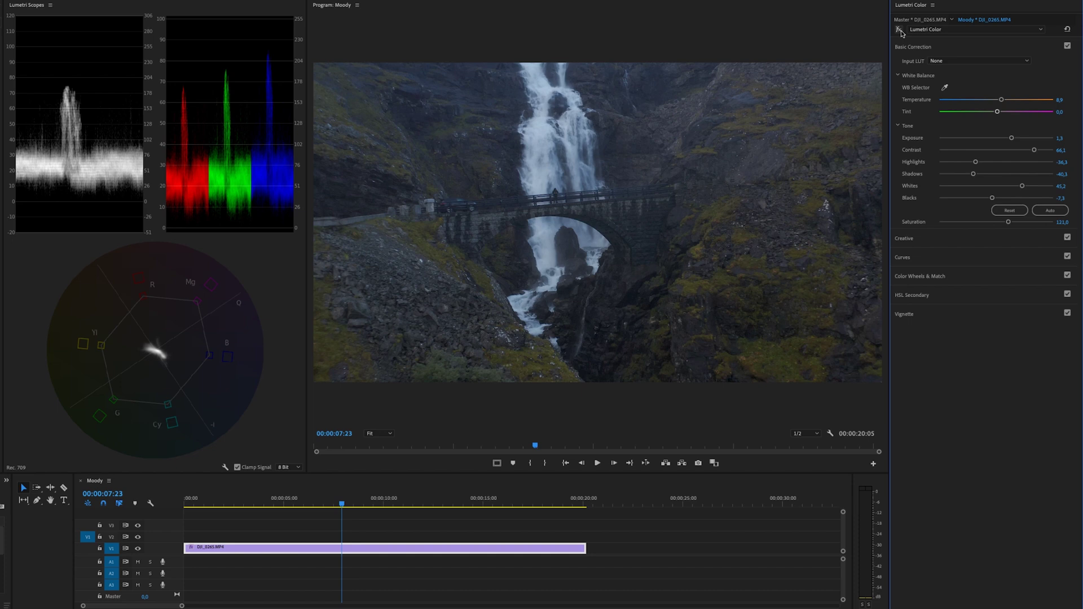
{"action": "left_click", "coordinate": [900, 32]}
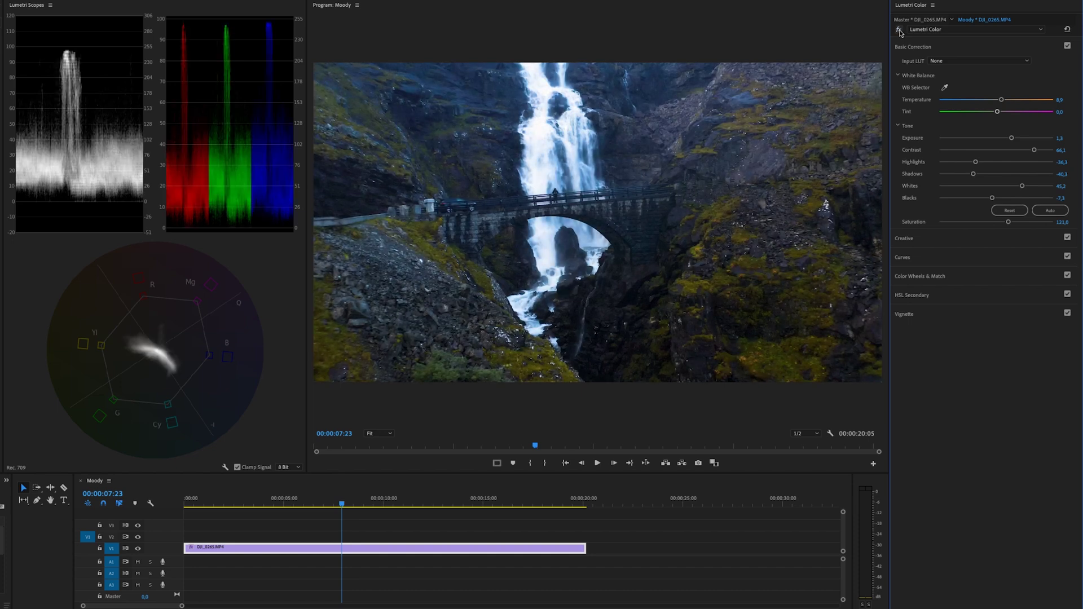